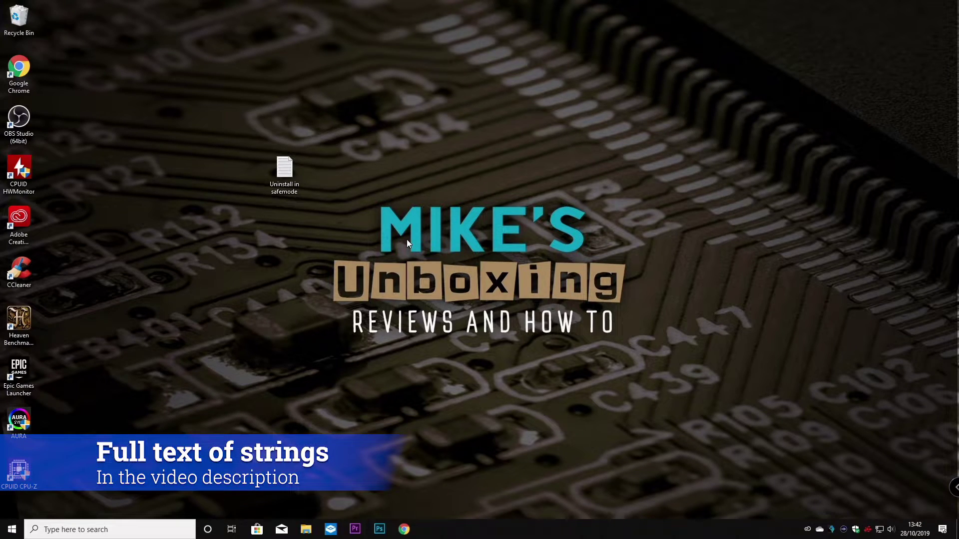
pyautogui.rightClick(287, 248)
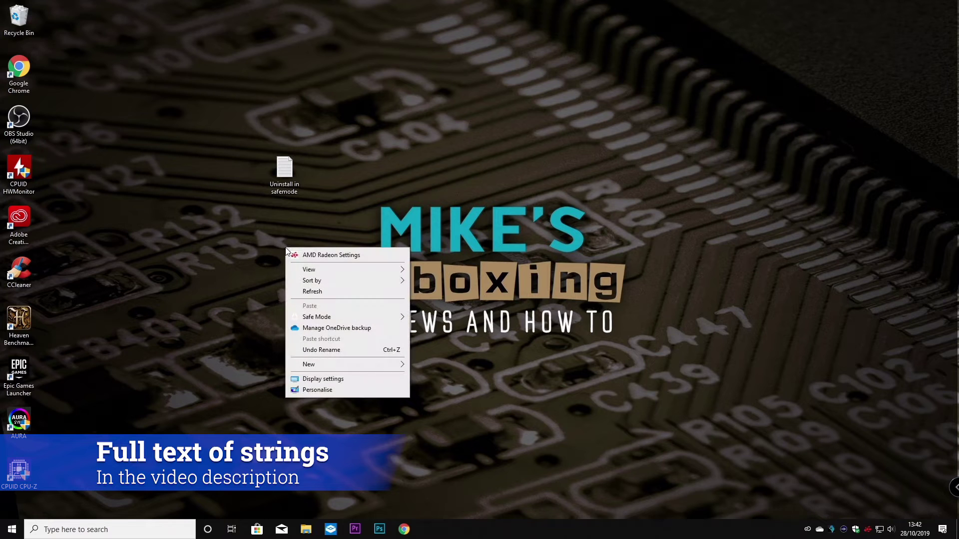
pyautogui.moveTo(308, 367)
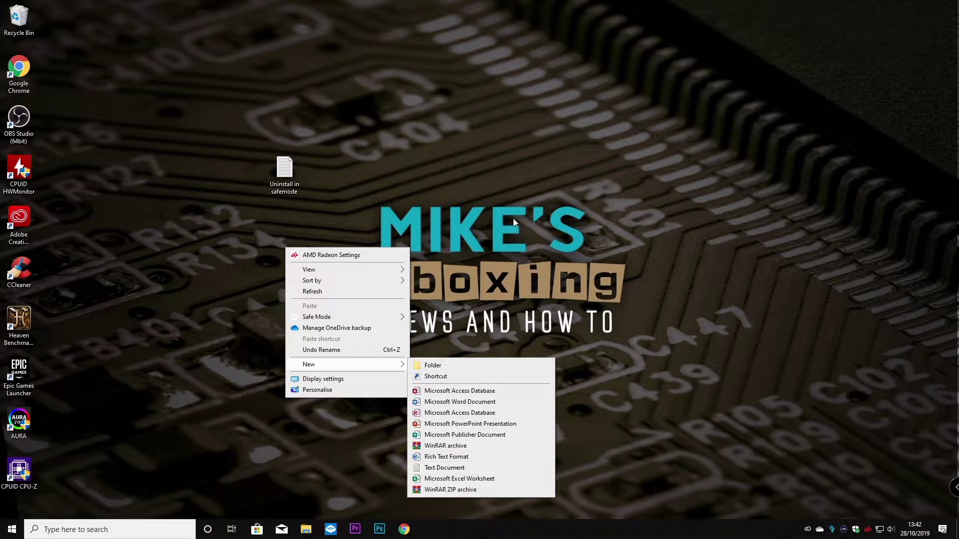
pyautogui.click(532, 221)
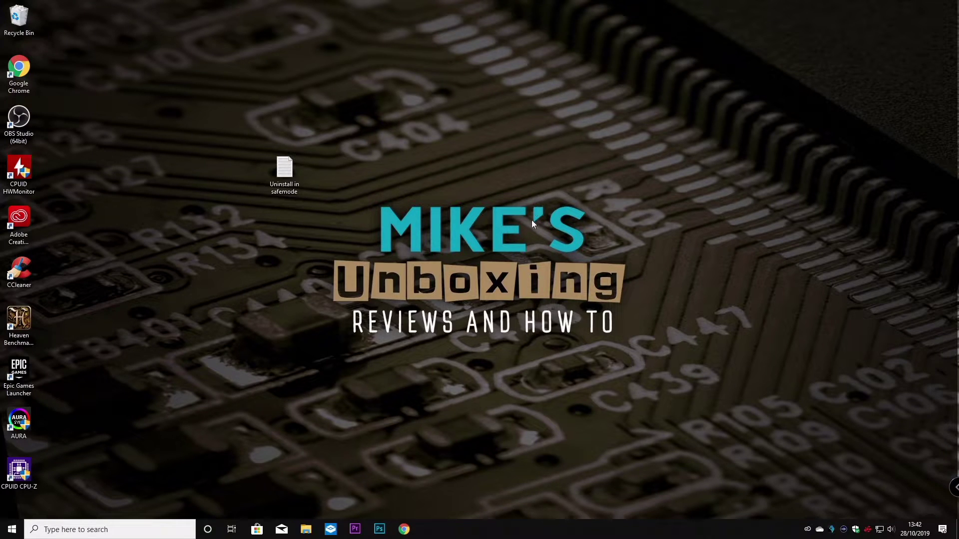
pyautogui.doubleClick(287, 173)
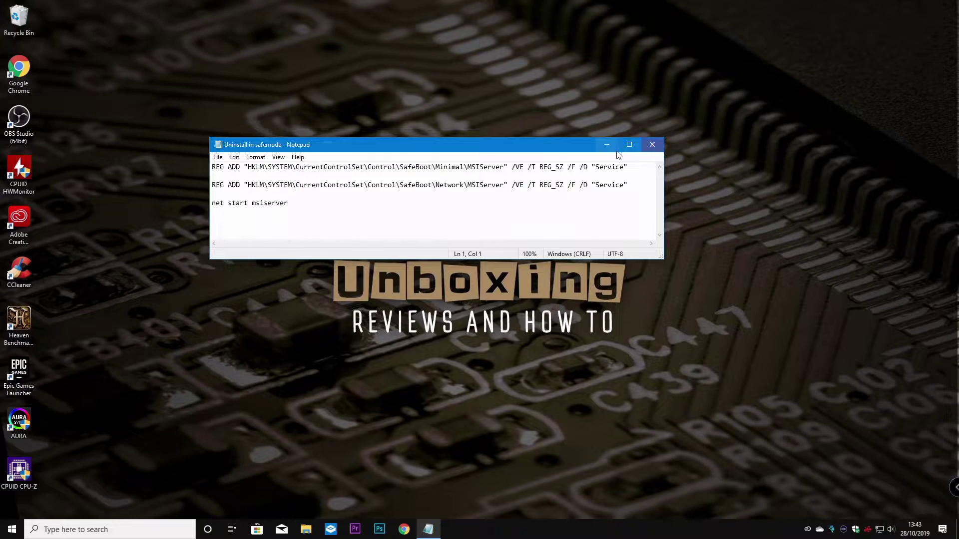
pyautogui.click(861, 135)
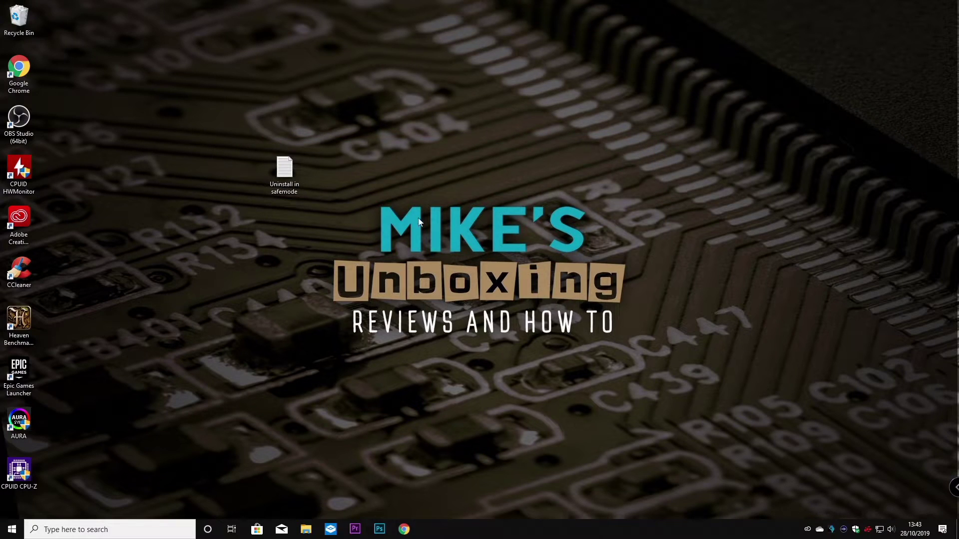
# Step: Go to Settings > Update & Security > Recovery to reach the Advanced start-up option
pyautogui.click(11, 531)
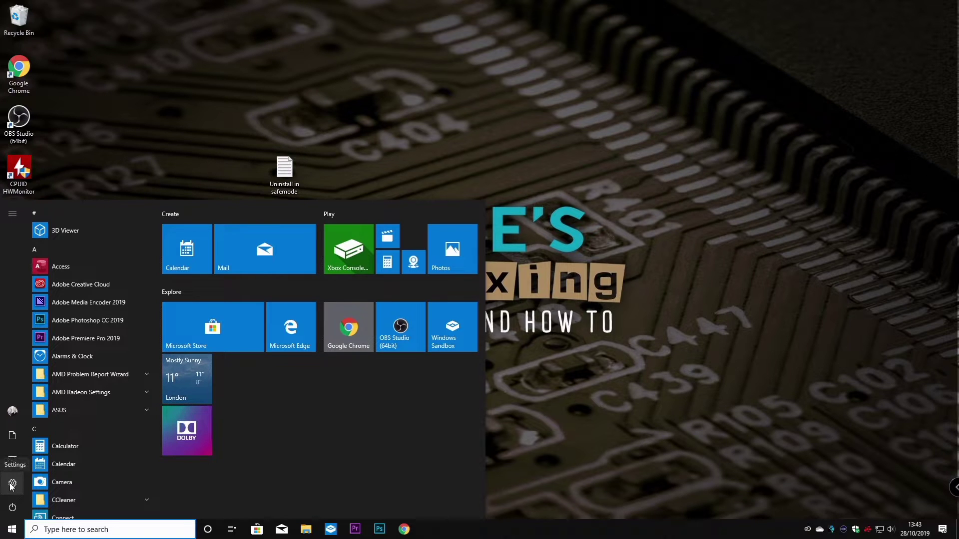
pyautogui.click(12, 484)
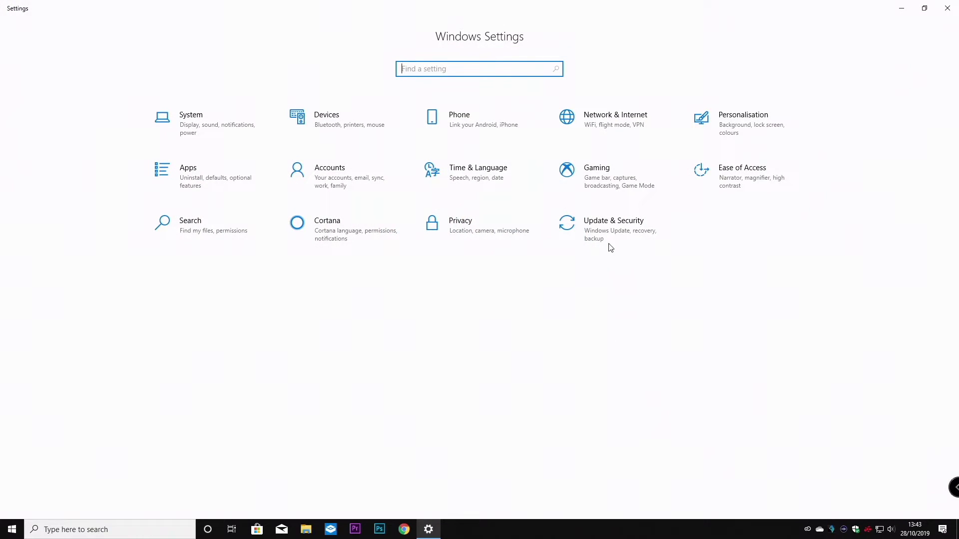
pyautogui.click(606, 235)
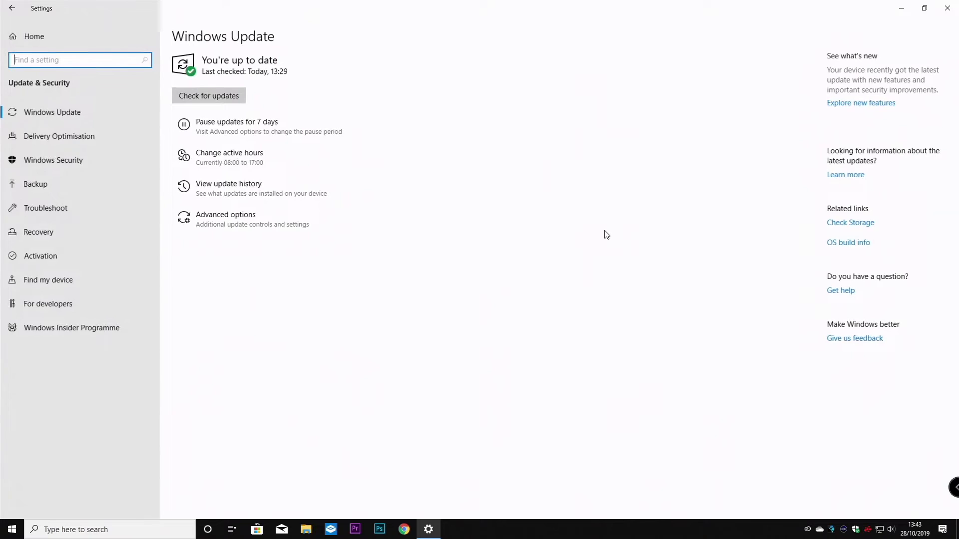
pyautogui.click(36, 240)
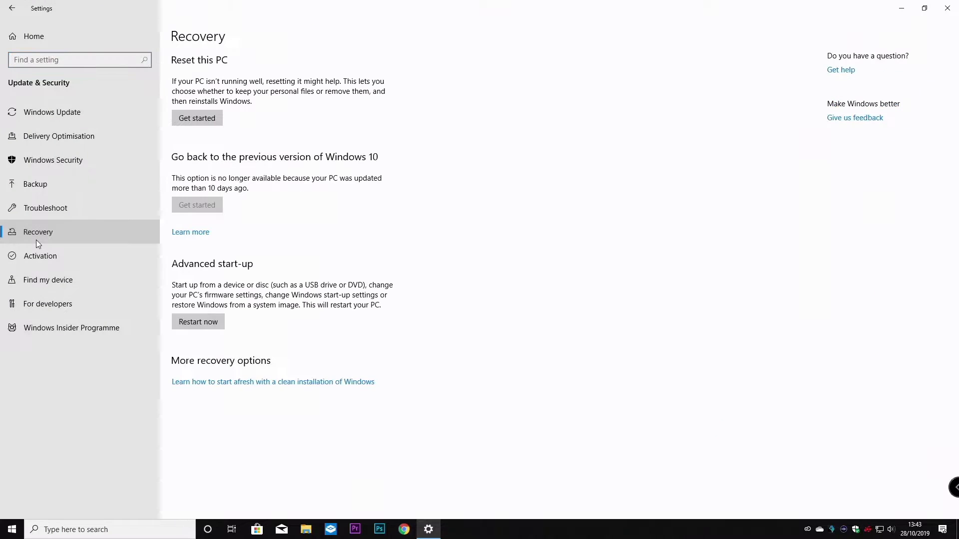
# Step: Reboot via Troubleshoot > Advanced options > Start-up Settings into Safe Mode with Command Prompt, un-maximising the console
pyautogui.click(194, 321)
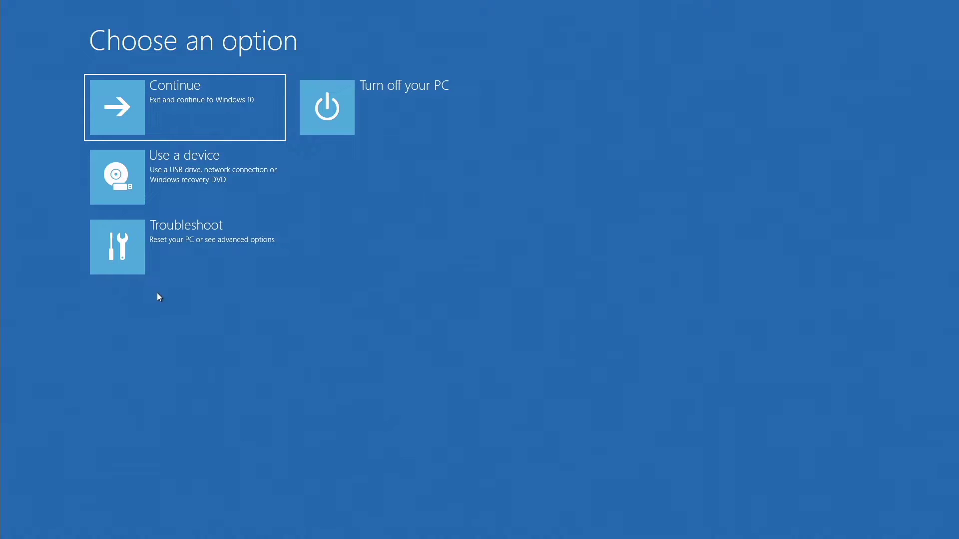
pyautogui.click(129, 265)
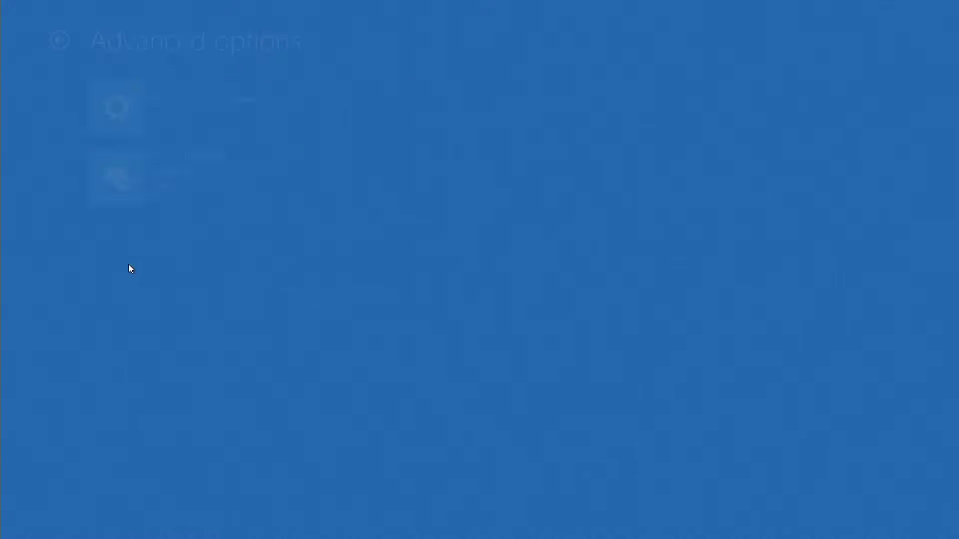
pyautogui.click(138, 124)
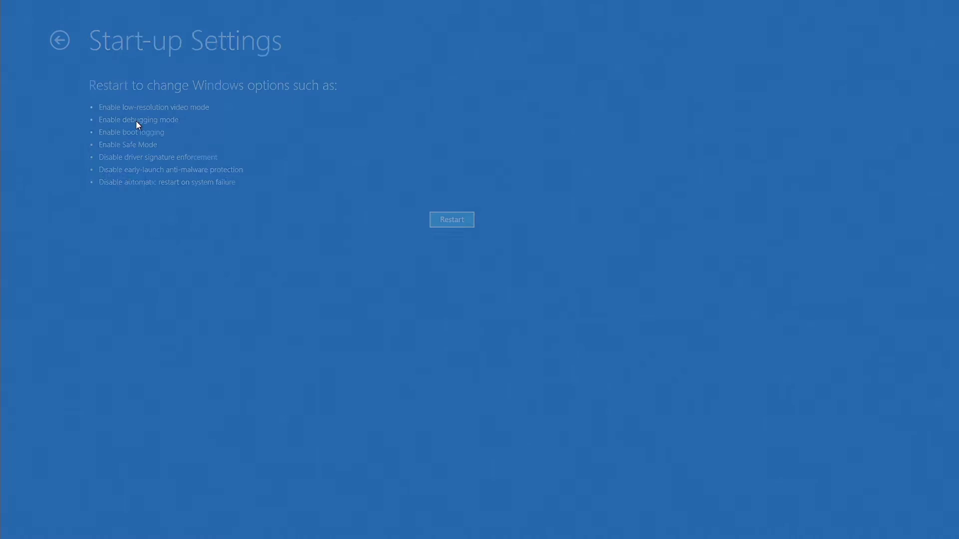
pyautogui.click(452, 224)
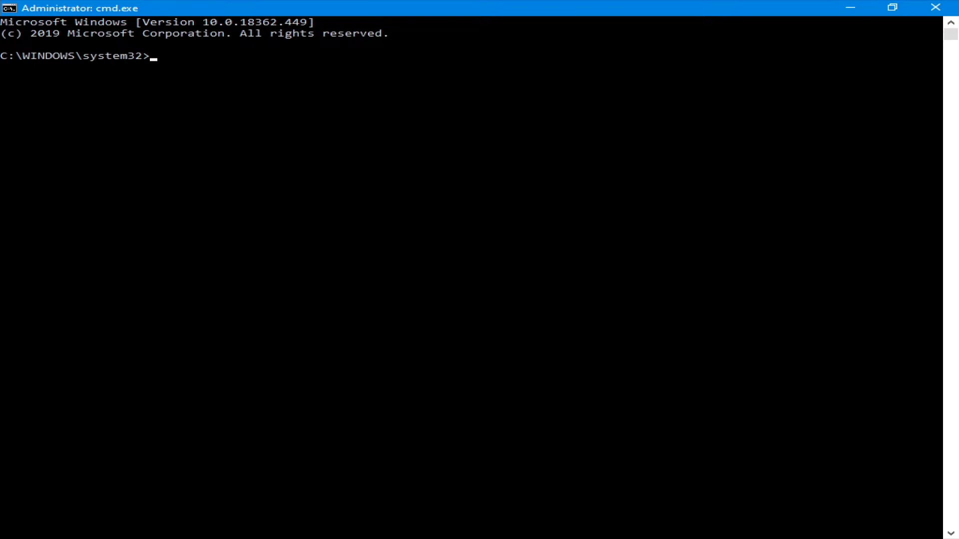
pyautogui.click(893, 8)
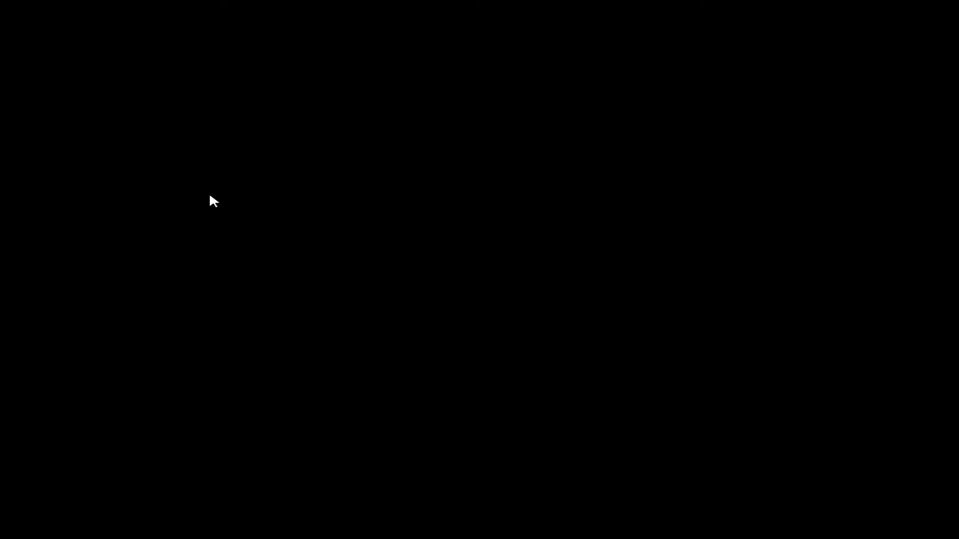
# Step: Run 'explorer' as a new Task Manager task to restore the desktop, then minimise Task Manager
pyautogui.hotkey('ctrl', 'alt', 'Delete')
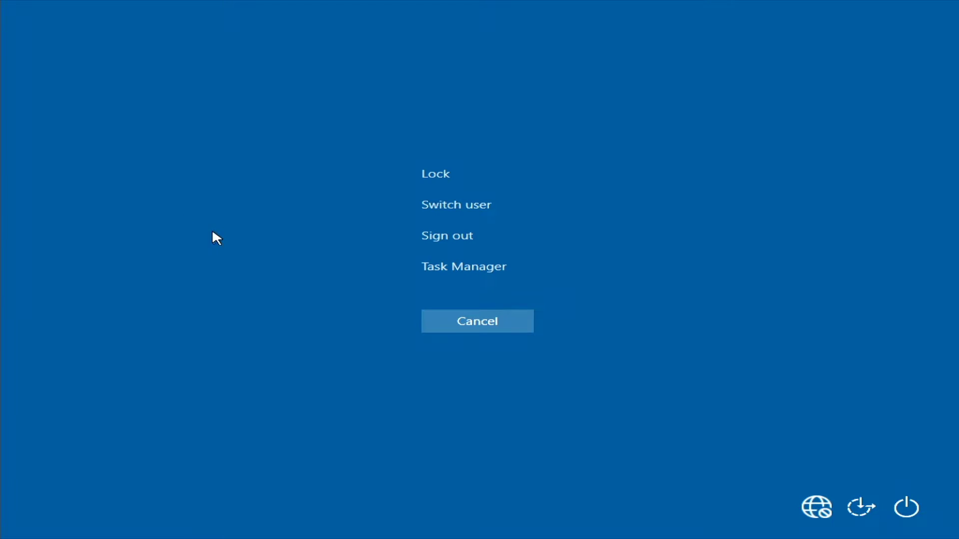
pyautogui.click(456, 268)
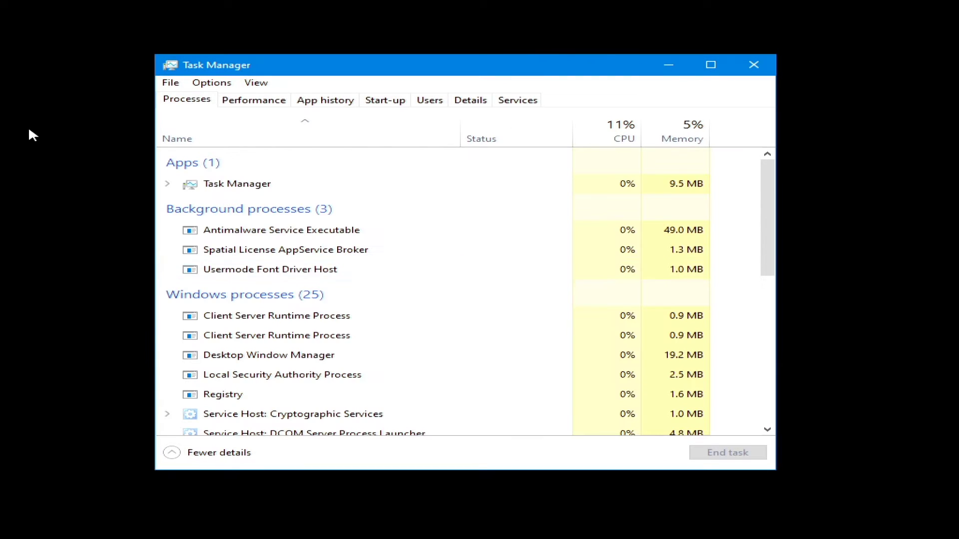
pyautogui.click(169, 83)
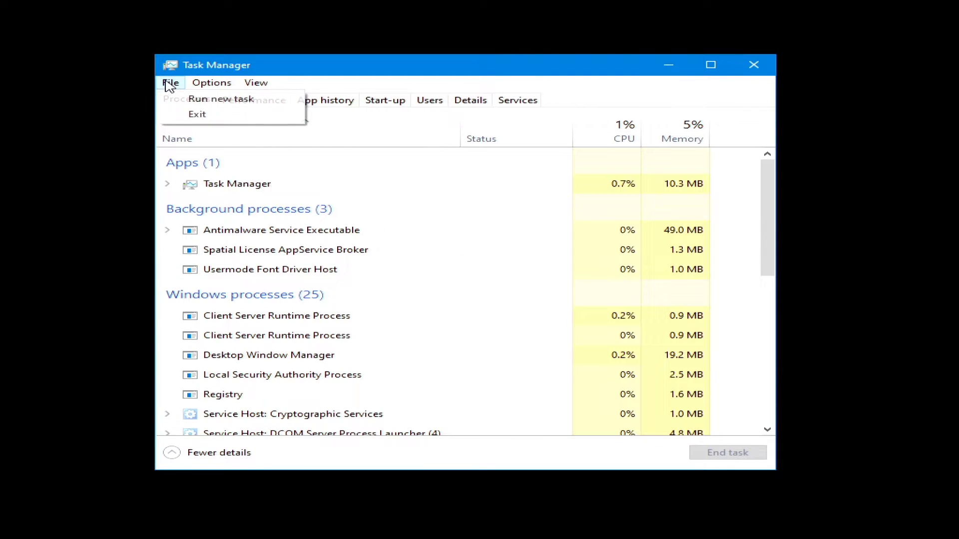
pyautogui.click(196, 100)
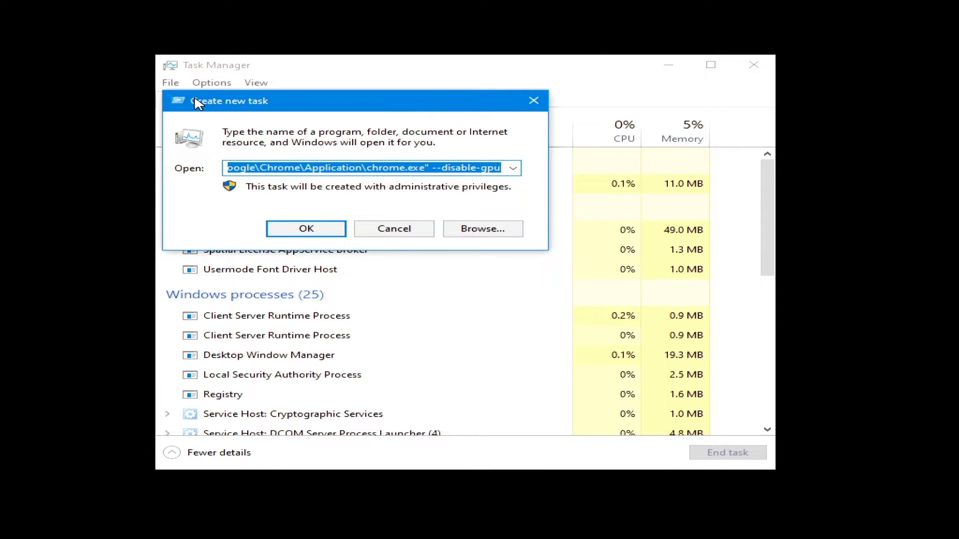
pyautogui.write('explor')
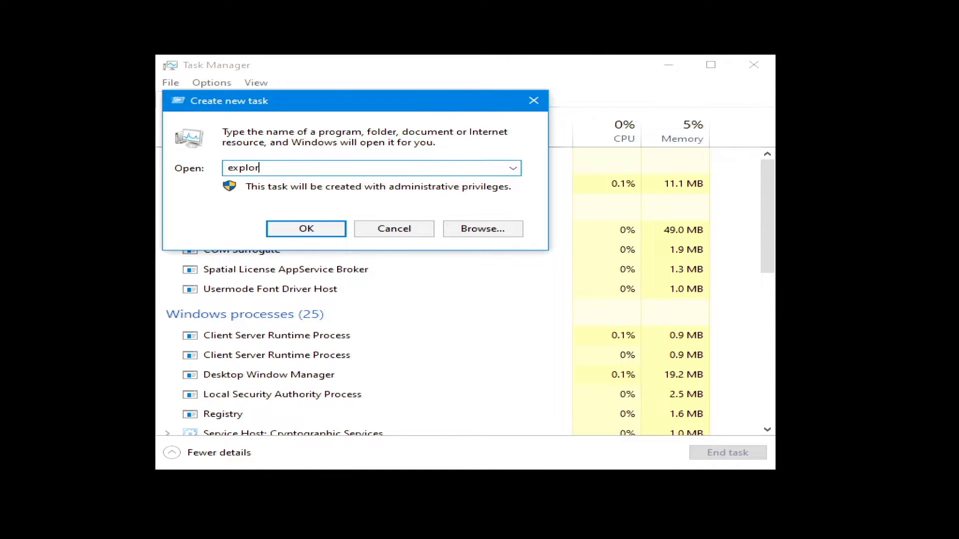
pyautogui.write('er')
pyautogui.press('Return')
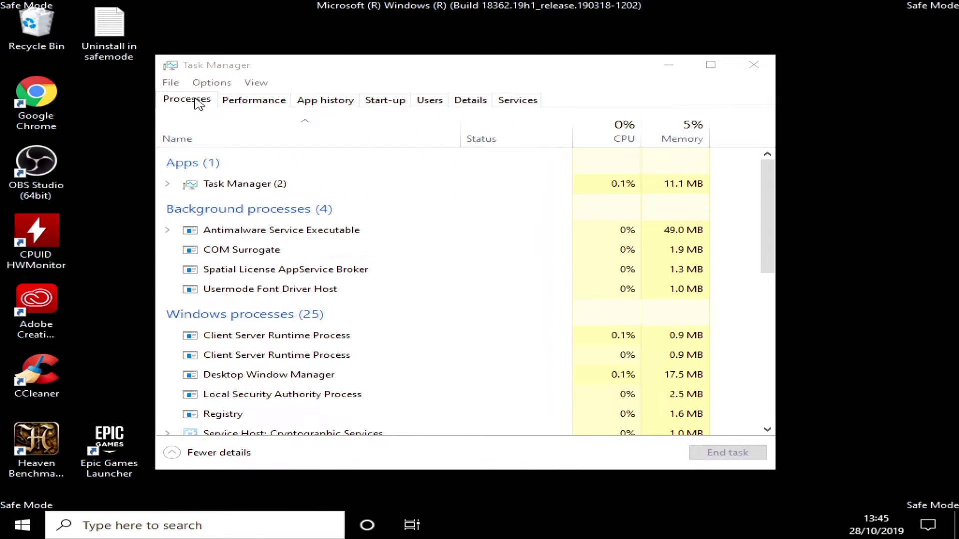
pyautogui.click(669, 67)
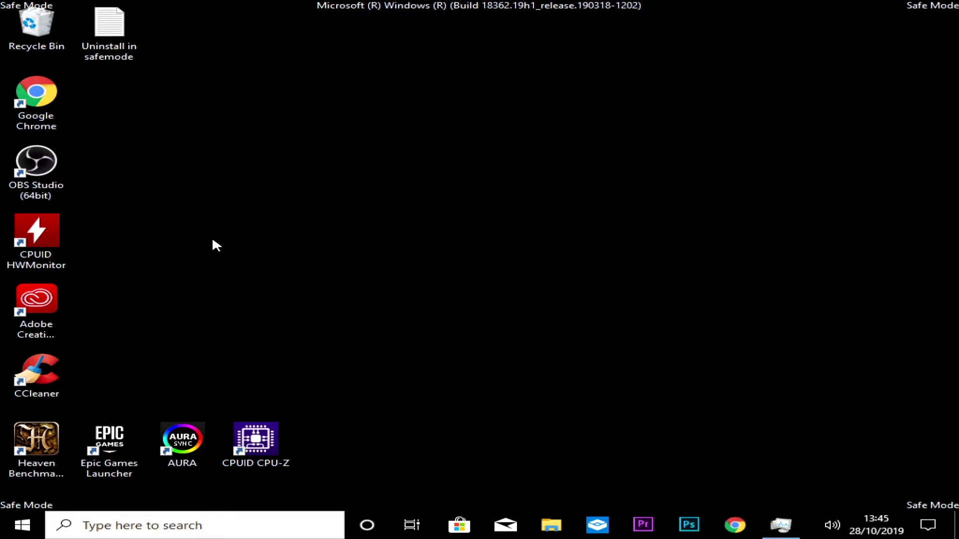
# Step: Run Command Prompt as administrator from a 'cmd' search, then narrow it and centre it on screen
pyautogui.click(152, 524)
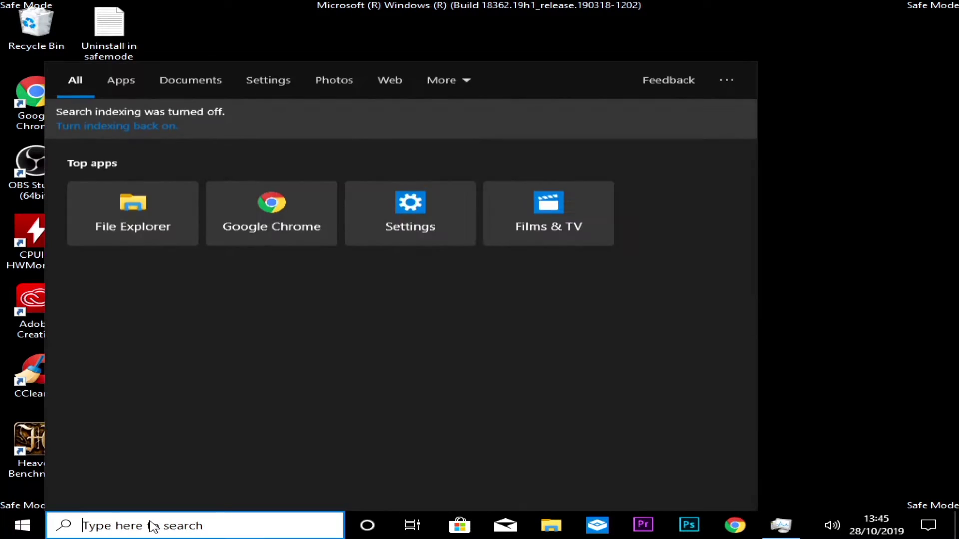
pyautogui.write('cmd')
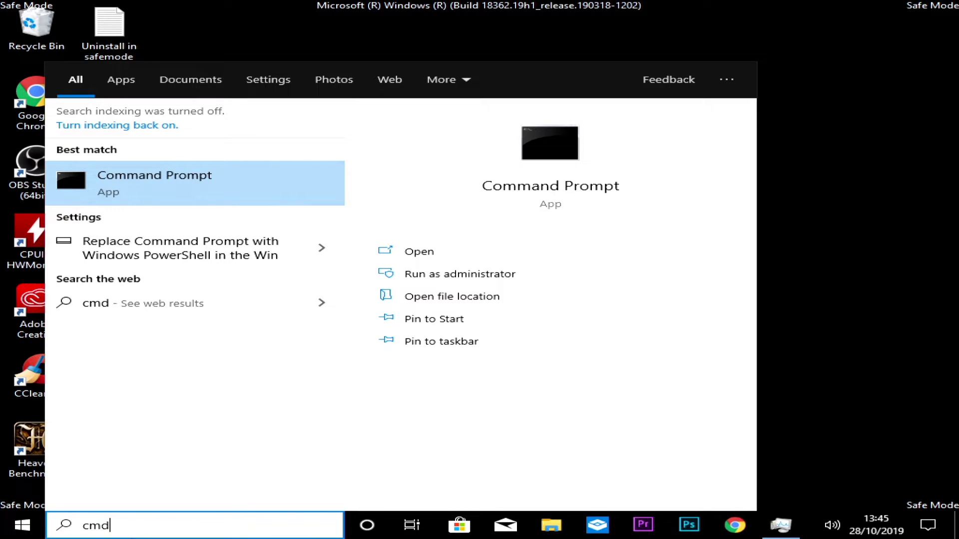
pyautogui.click(534, 194)
pyautogui.rightClick(533, 194)
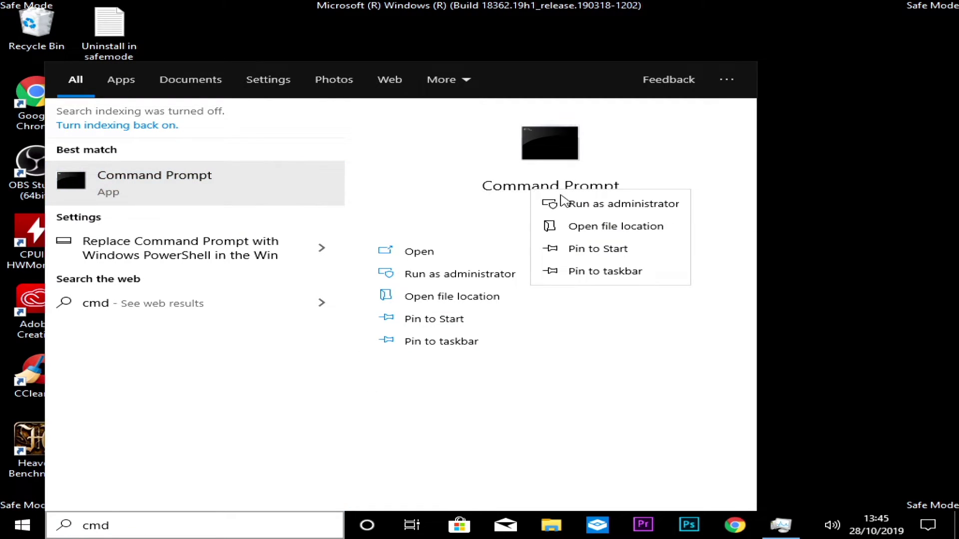
pyautogui.click(599, 205)
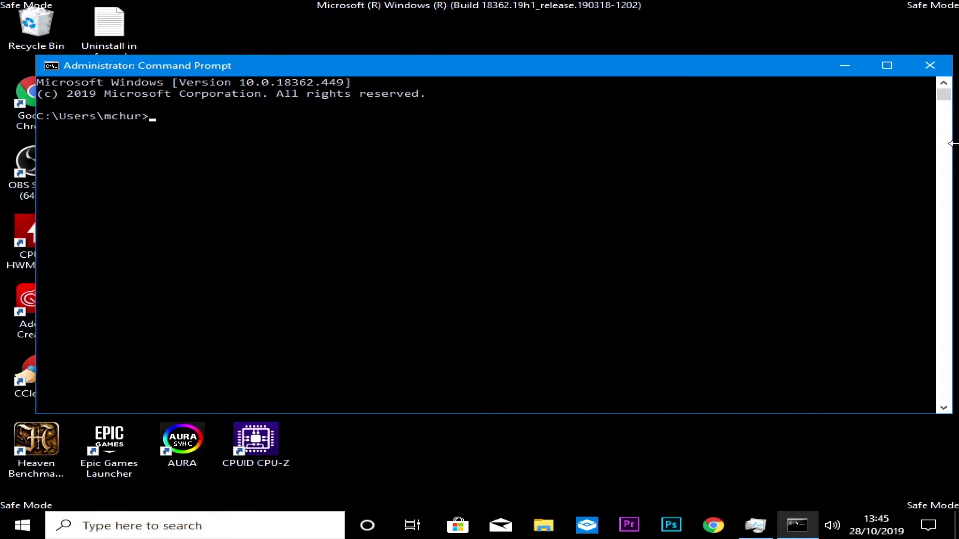
pyautogui.moveTo(950, 155); pyautogui.dragTo(733, 184)
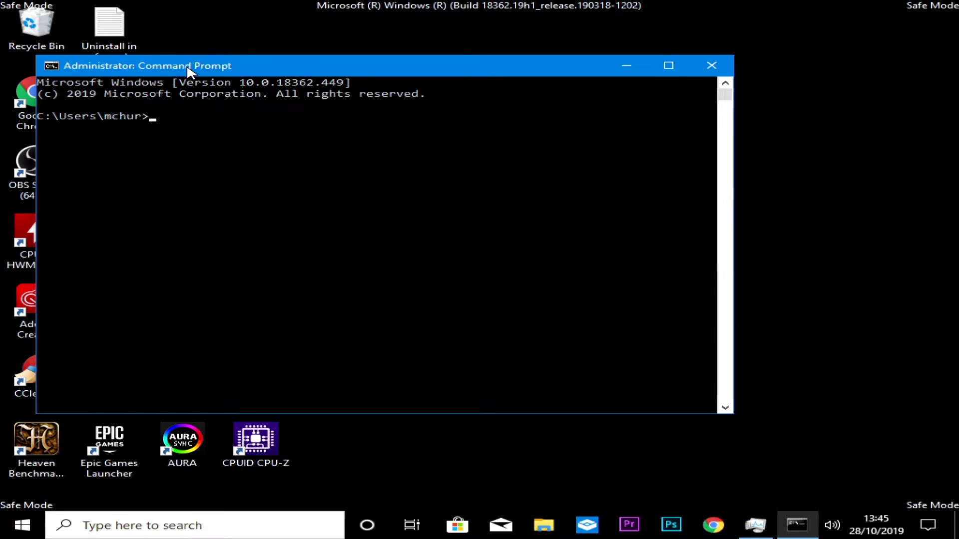
pyautogui.moveTo(188, 66); pyautogui.dragTo(360, 131)
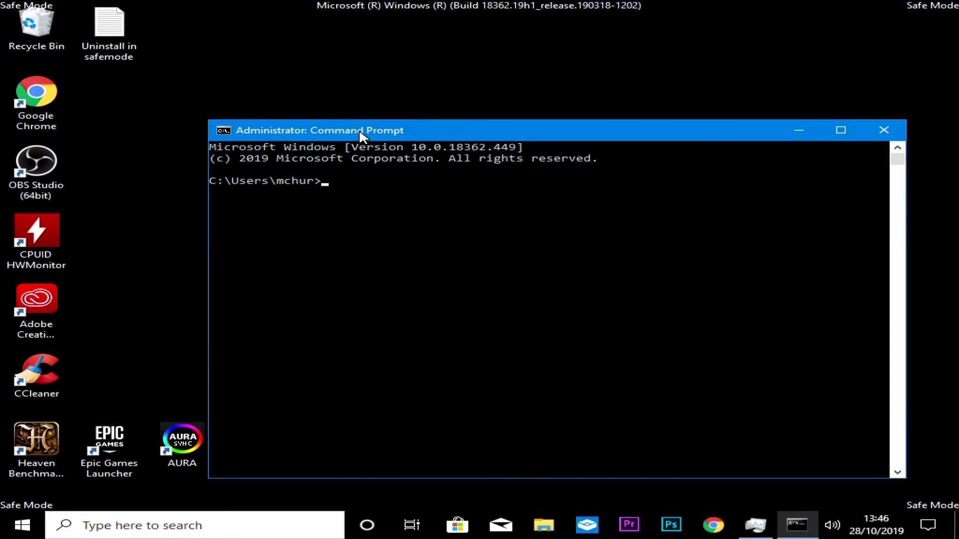
# Step: Open the 'Uninstall in safemode' notes and run the REG ADD registering MSIServer under SafeBoot Minimal
pyautogui.doubleClick(109, 25)
pyautogui.moveTo(682, 215); pyautogui.dragTo(320, 39)
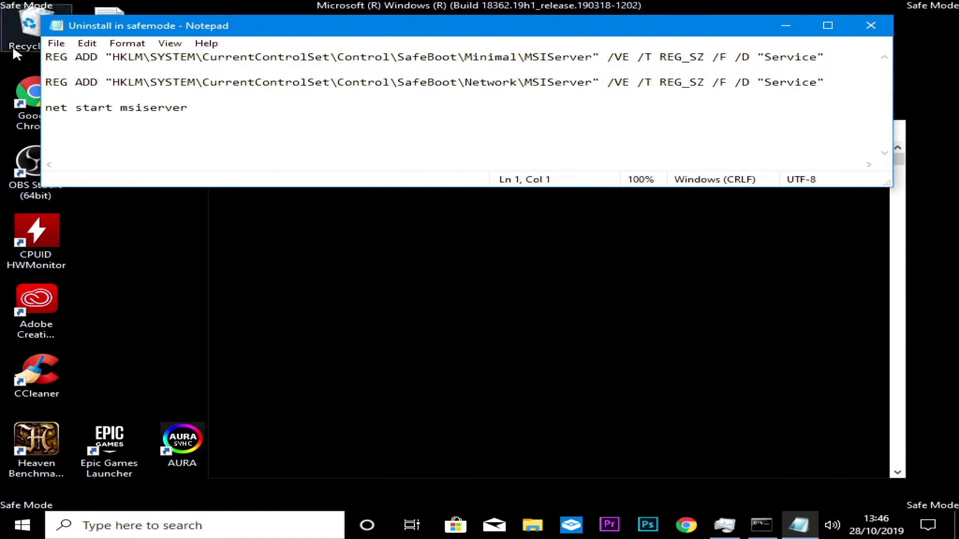
pyautogui.moveTo(46, 58); pyautogui.dragTo(829, 61)
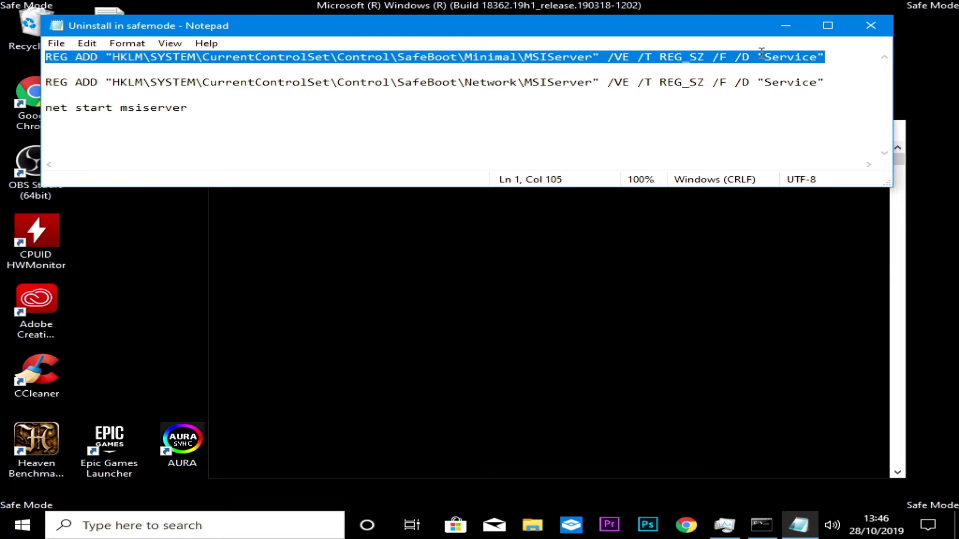
pyautogui.rightClick(828, 60)
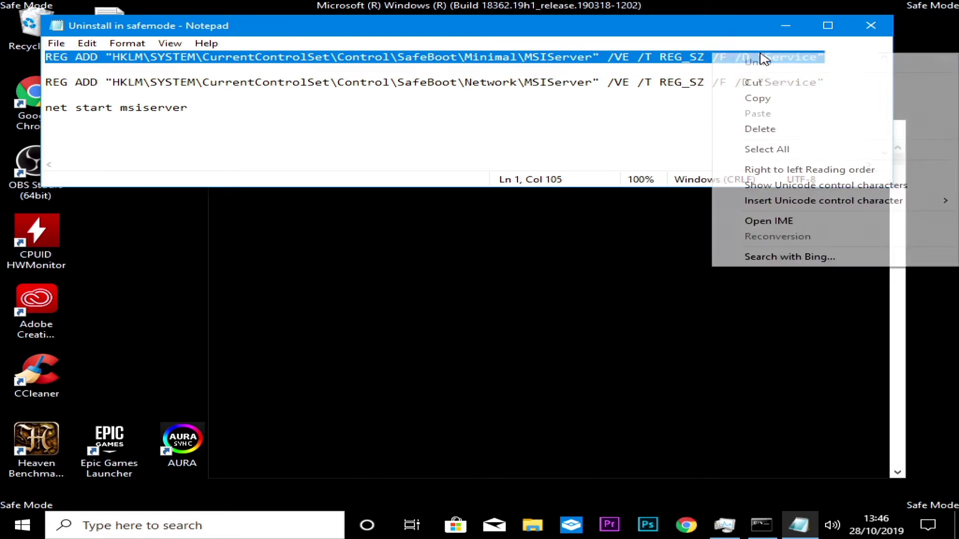
pyautogui.click(754, 103)
pyautogui.click(324, 244)
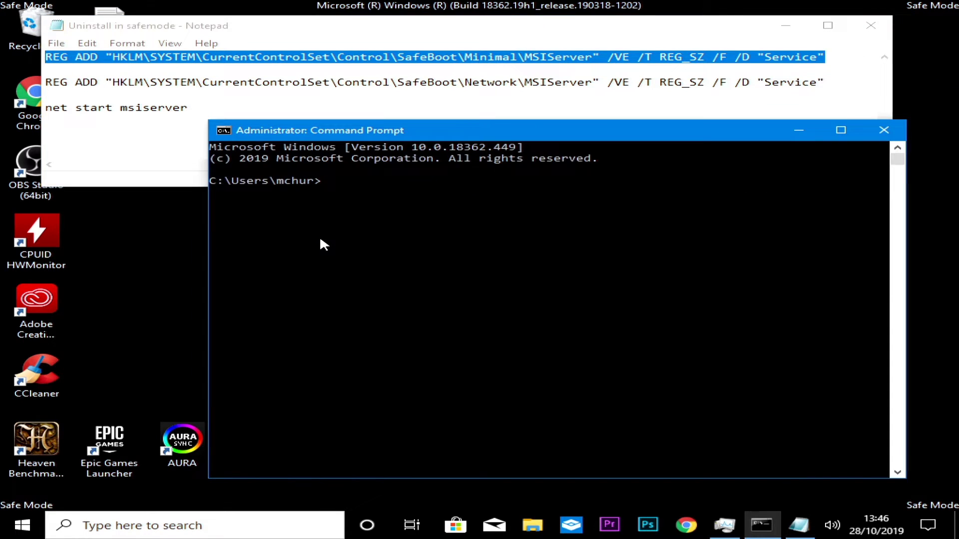
pyautogui.rightClick(433, 205)
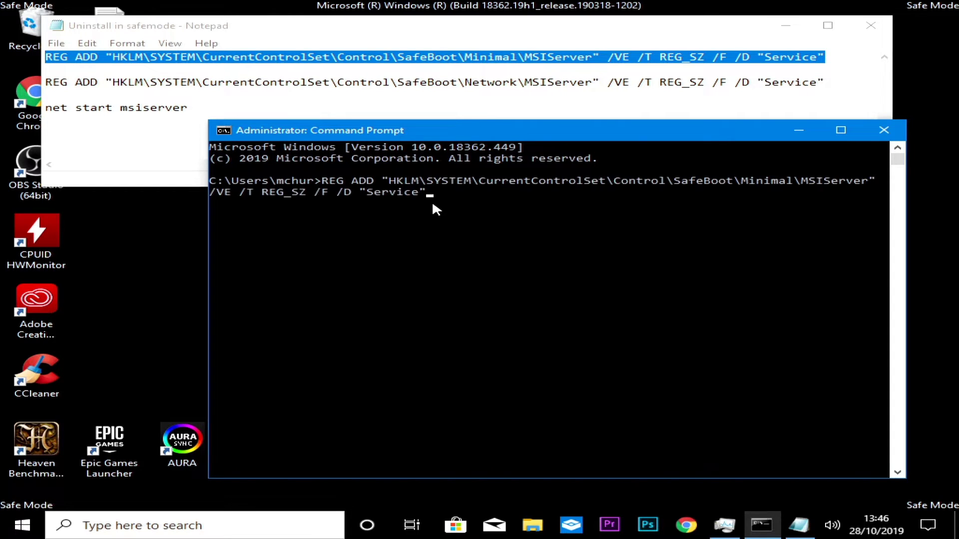
pyautogui.press('Return')
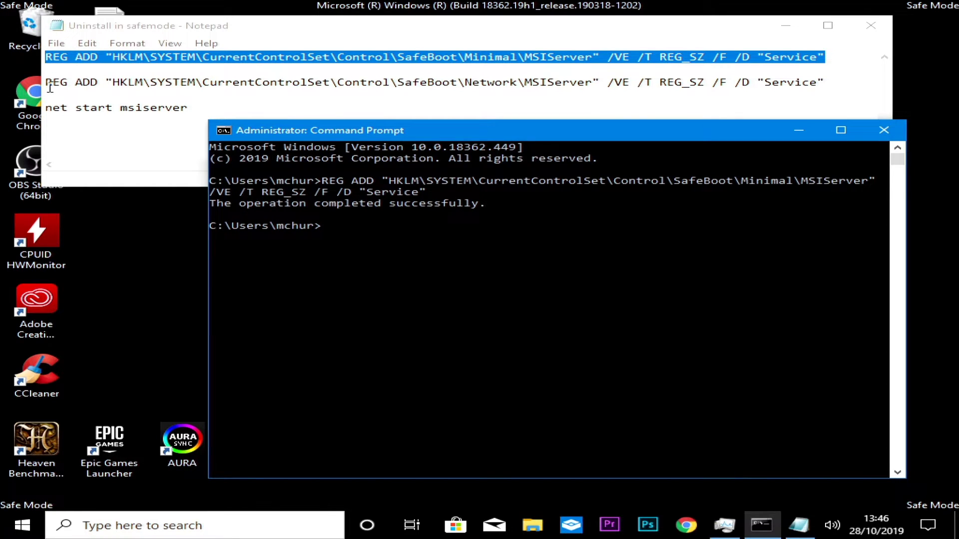
# Step: Copy the second REG ADD line and run it to register MSIServer under SafeBoot Network
pyautogui.moveTo(47, 84); pyautogui.dragTo(825, 82)
pyautogui.rightClick(798, 84)
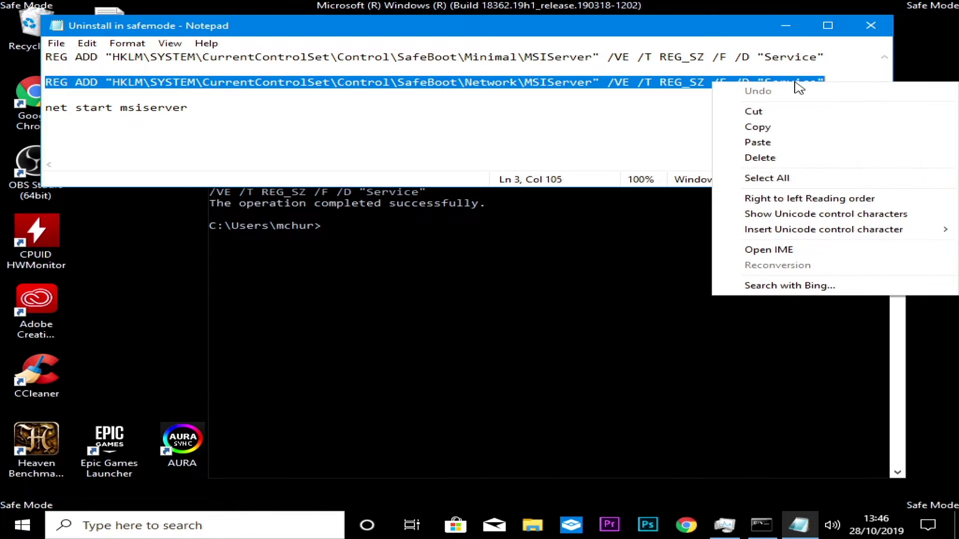
pyautogui.click(773, 128)
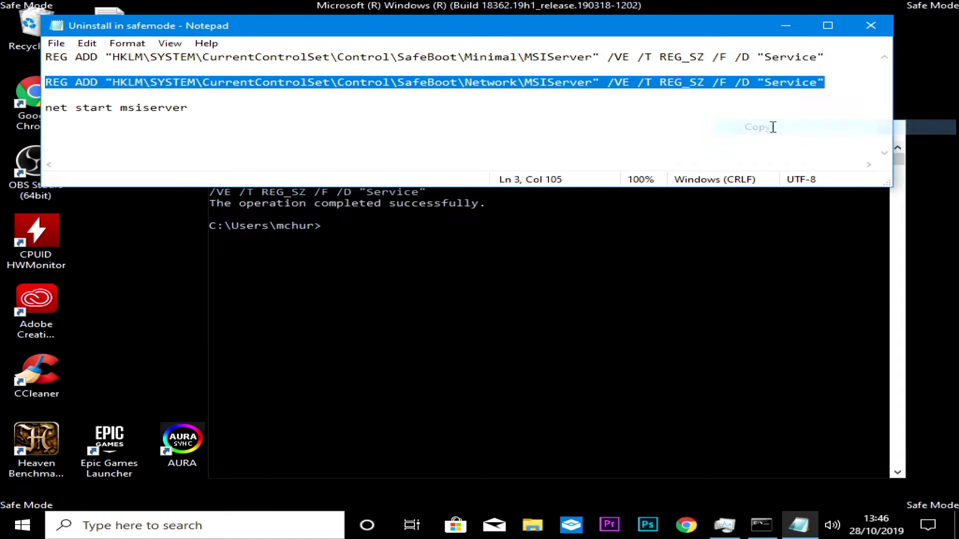
pyautogui.click(343, 225)
pyautogui.click(334, 223)
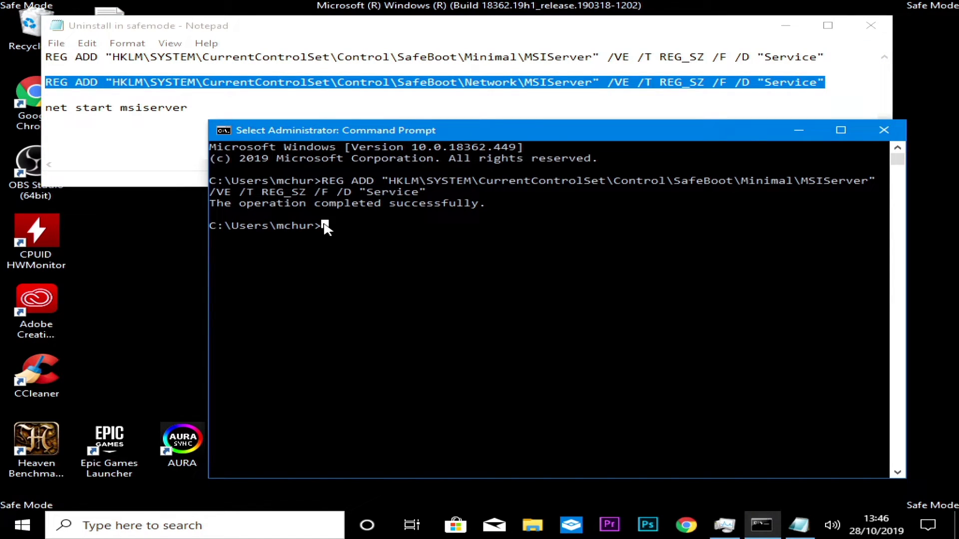
pyautogui.rightClick(385, 250)
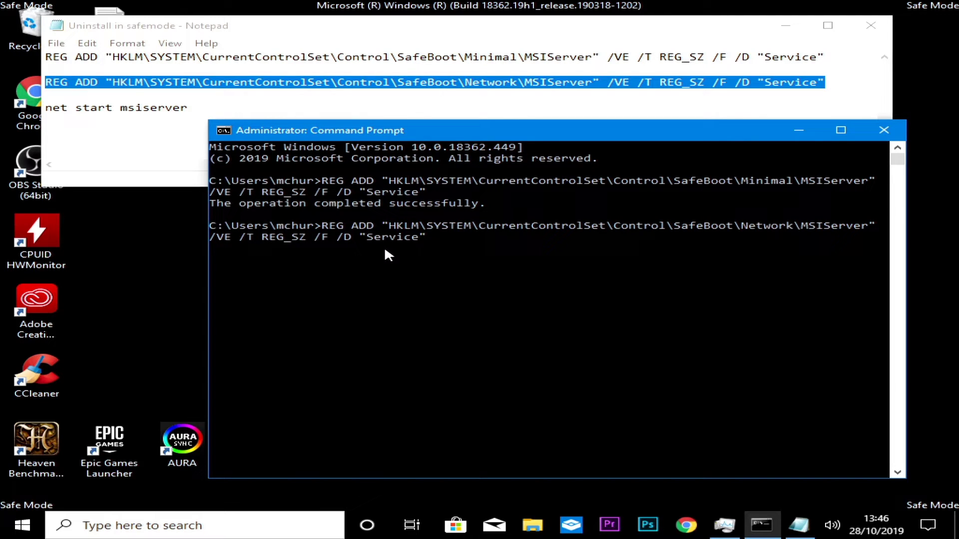
pyautogui.press('Return')
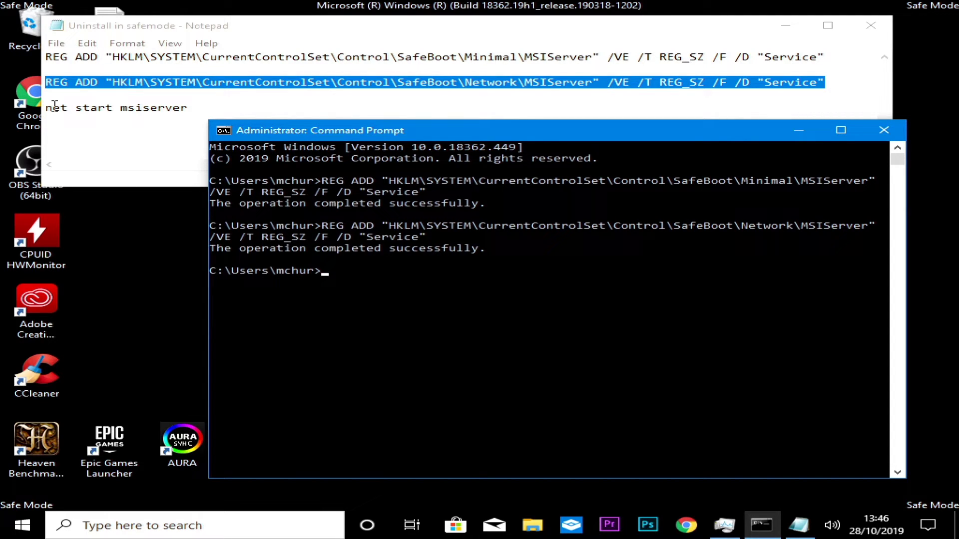
# Step: Run 'net start msiserver' copied from the notes, then minimise Command Prompt and the notes window
pyautogui.moveTo(45, 108); pyautogui.dragTo(189, 108)
pyautogui.rightClick(89, 103)
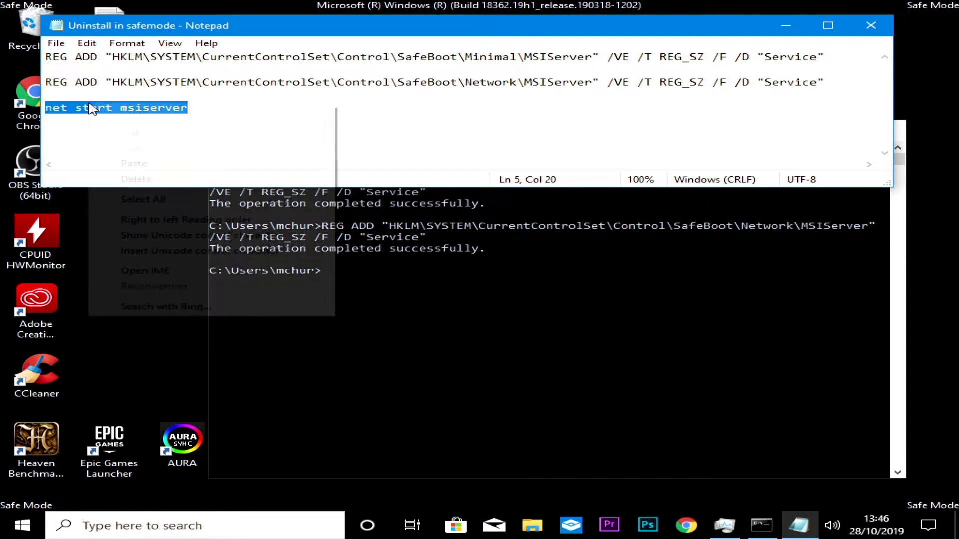
pyautogui.click(127, 150)
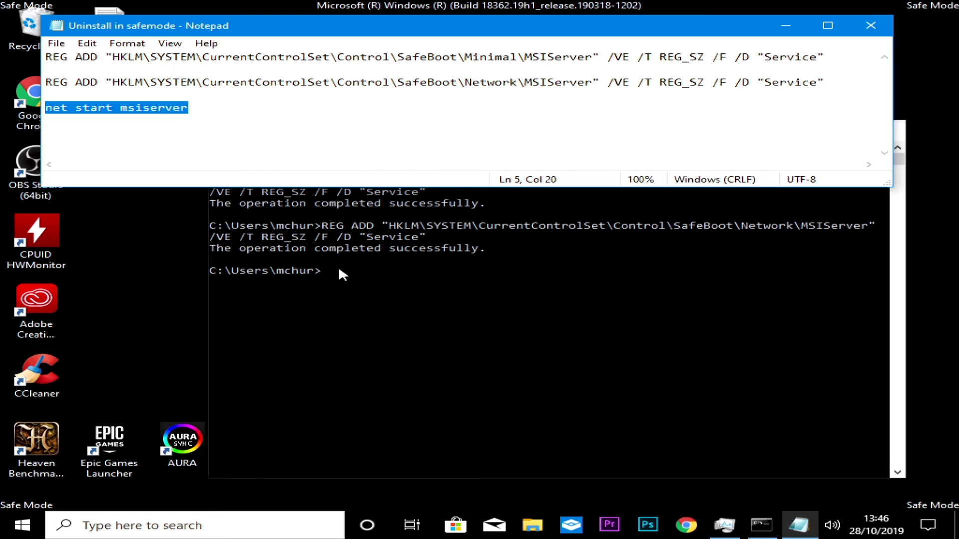
pyautogui.click(315, 271)
pyautogui.click(322, 271)
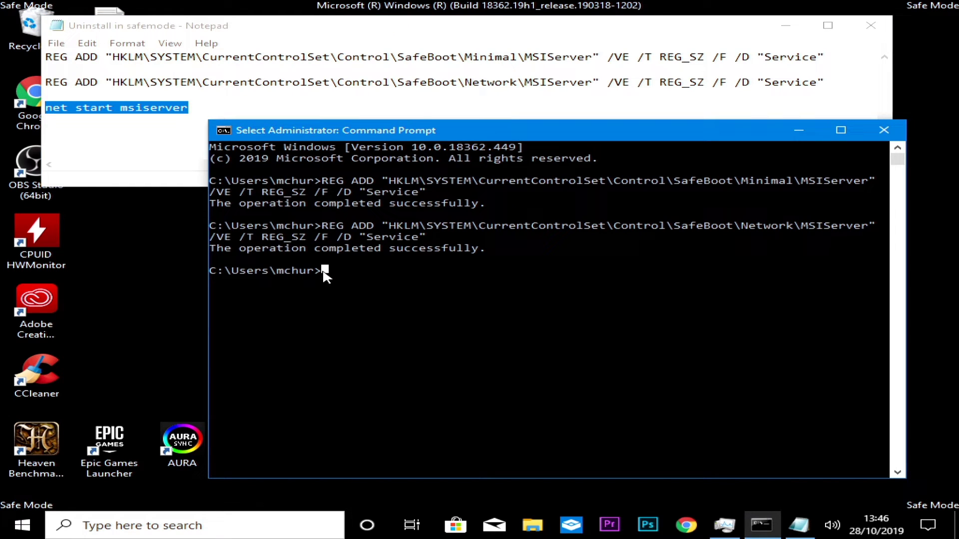
pyautogui.rightClick(485, 345)
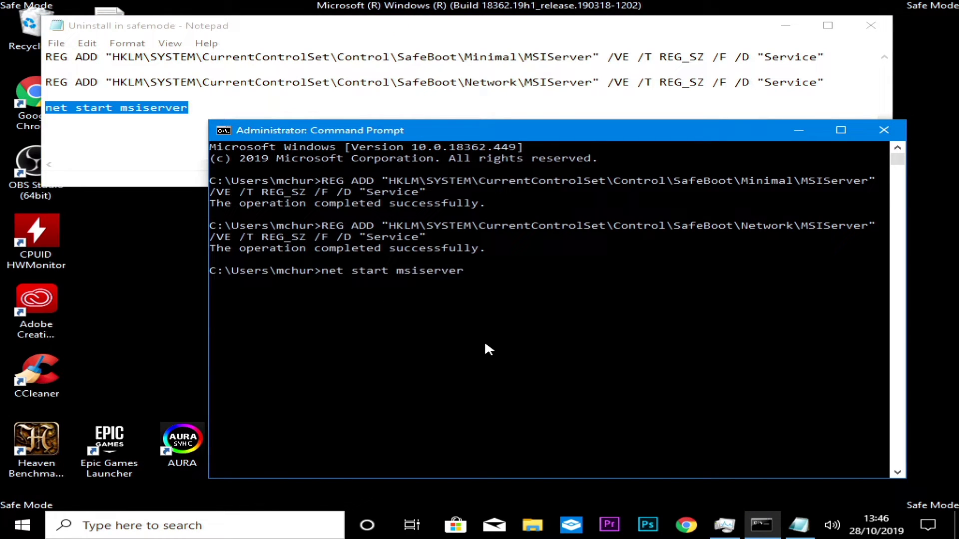
pyautogui.press('Return')
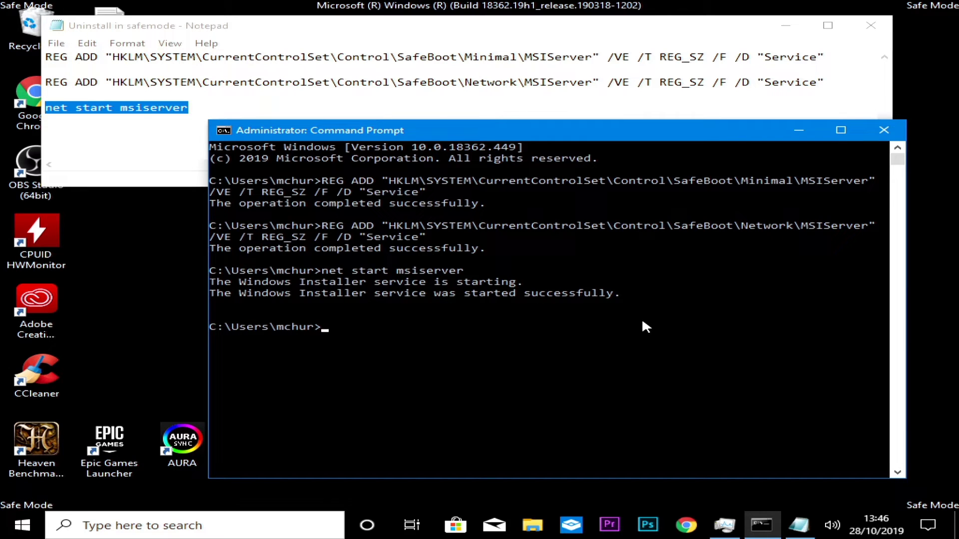
pyautogui.click(808, 125)
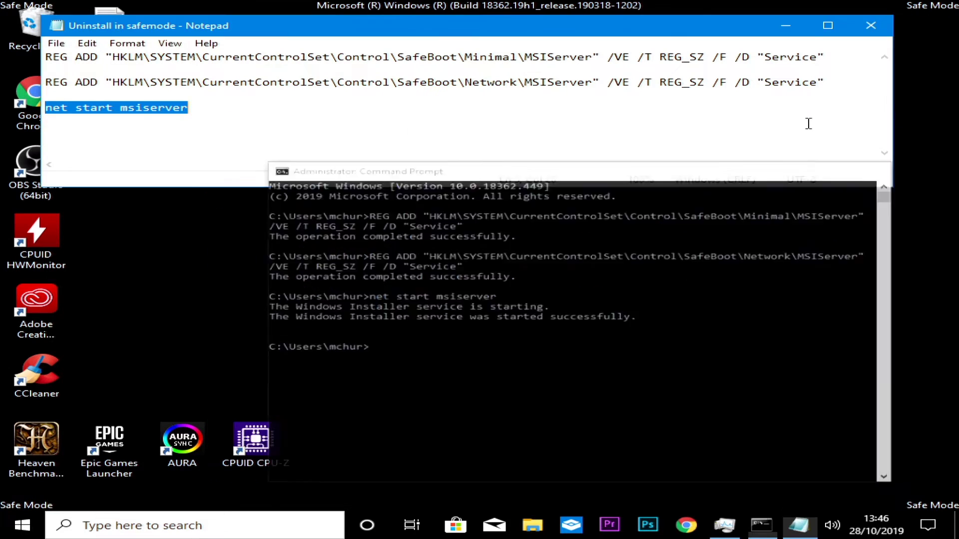
pyautogui.click(786, 26)
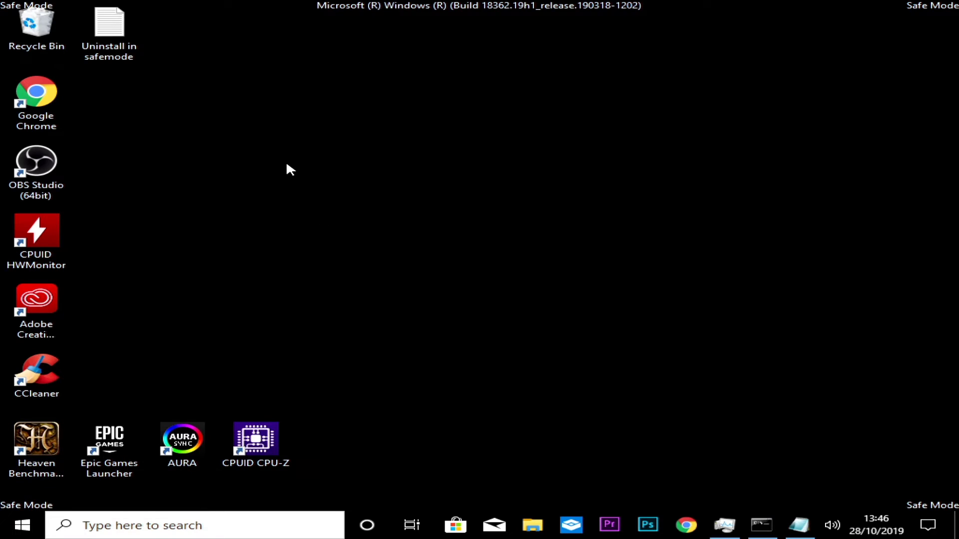